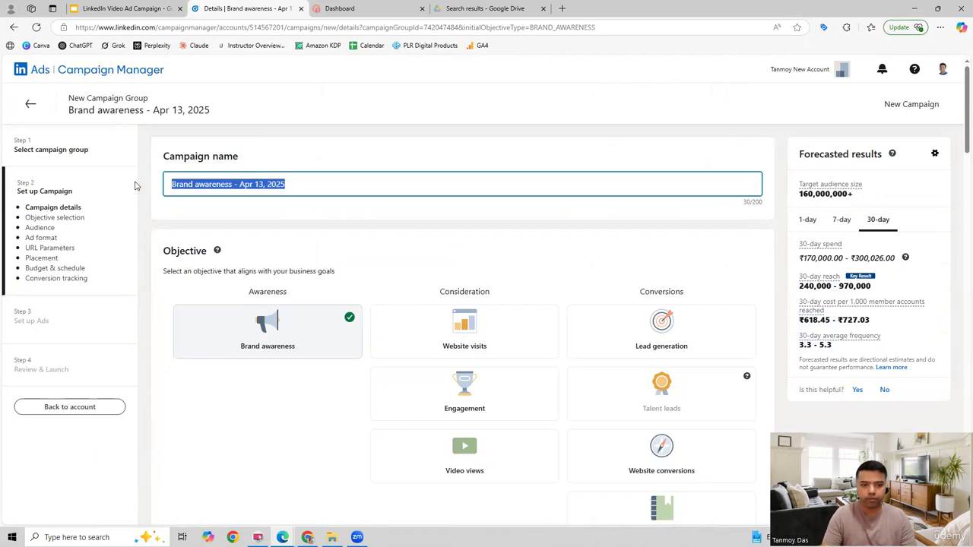
Name the campaign "Video Ads Campaign - Apr13".
{"action": "type", "text": "Video Ads"}
{"action": "key", "text": "BackSpace"}
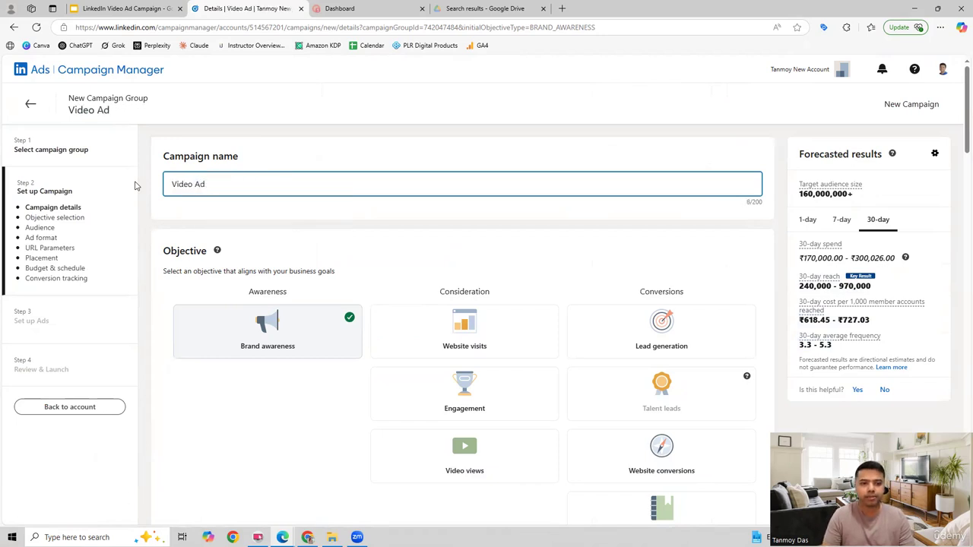
{"action": "type", "text": "Ca,[a"}
{"action": "key", "text": "BackSpace"}
{"action": "key", "text": "BackSpace"}
{"action": "key", "text": "BackSpace"}
{"action": "type", "text": "m"}
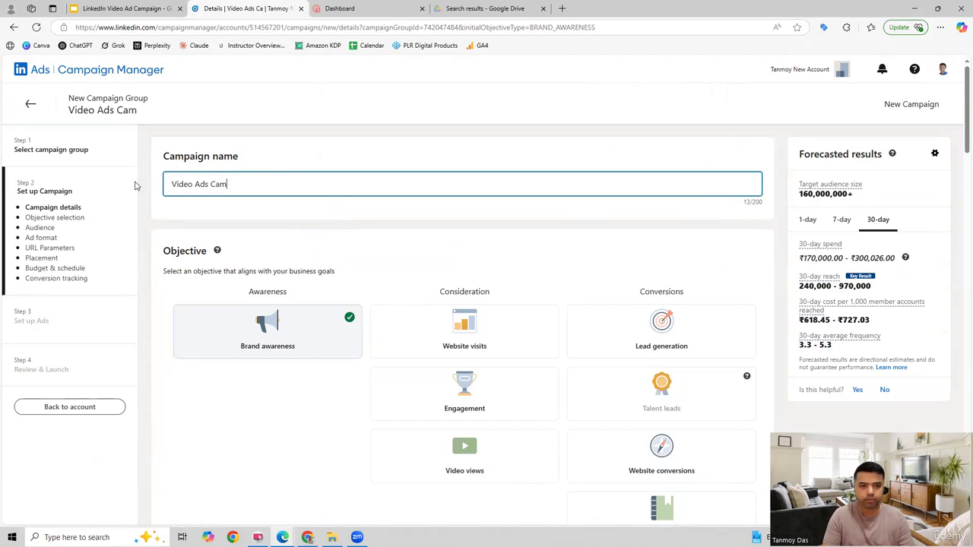
{"action": "type", "text": "paign - A"}
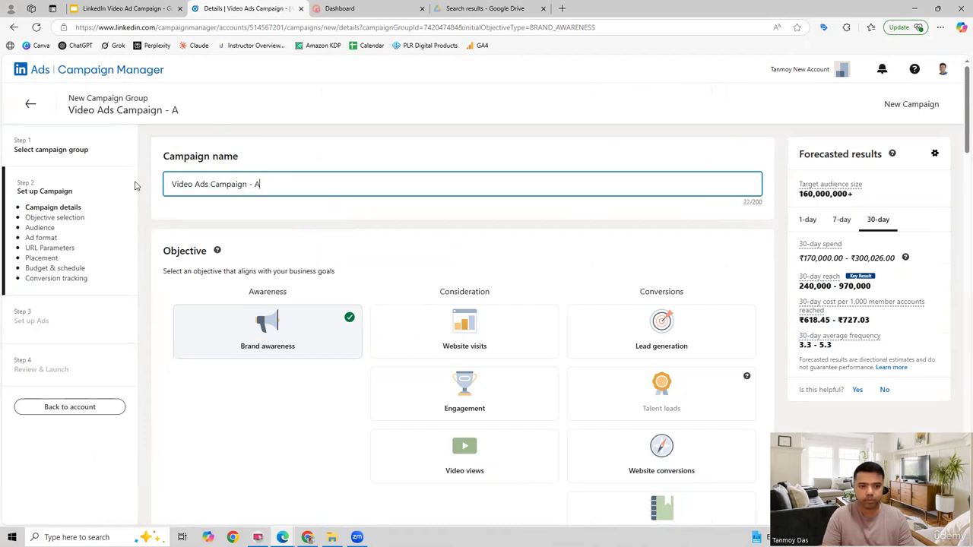
{"action": "type", "text": "pr13"}
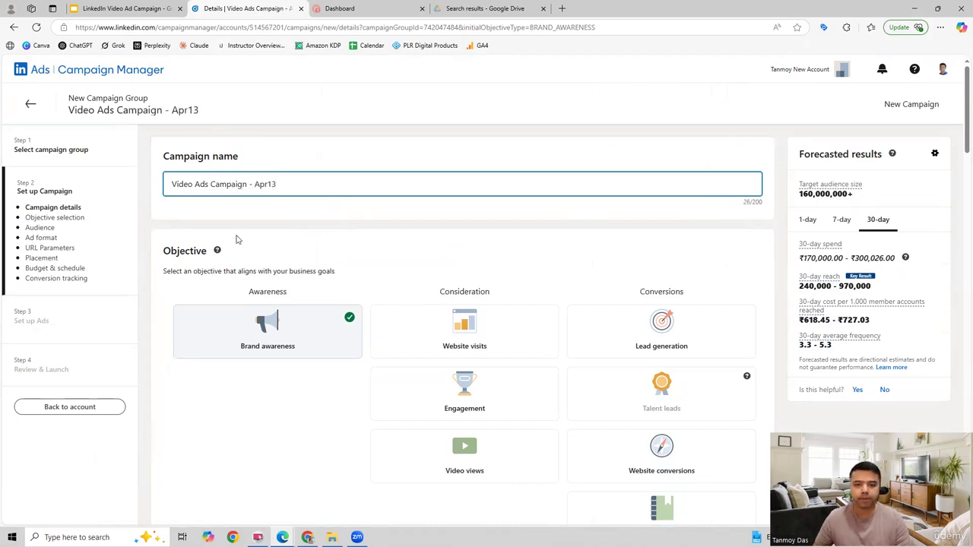
Target the audience by the member skill Computer Hardware under the job experience attributes and close the attribute picker.
{"action": "scroll", "coordinate": [395, 344], "scroll_direction": "down", "scroll_amount": 2}
{"action": "scroll", "coordinate": [345, 351], "scroll_direction": "down", "scroll_amount": 5}
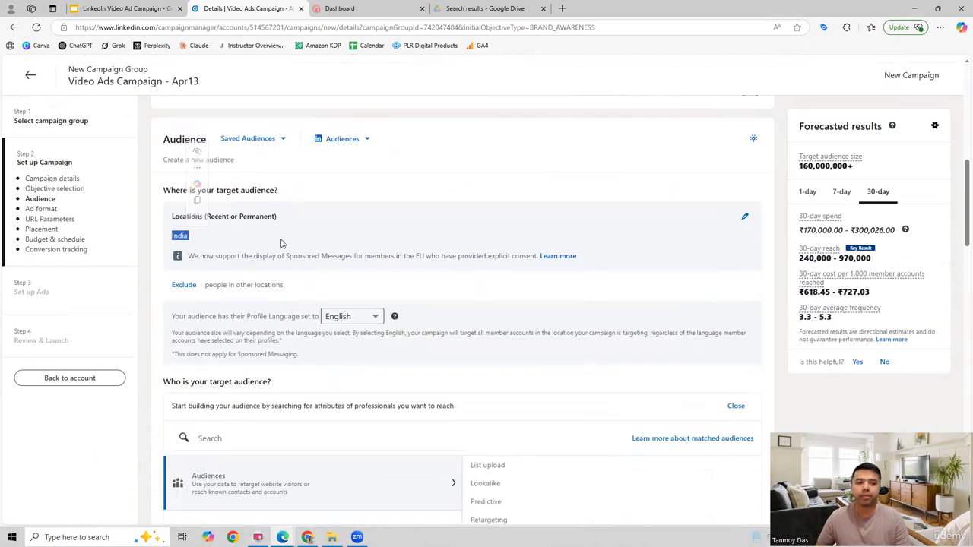
{"action": "scroll", "coordinate": [282, 241], "scroll_direction": "down", "scroll_amount": 3}
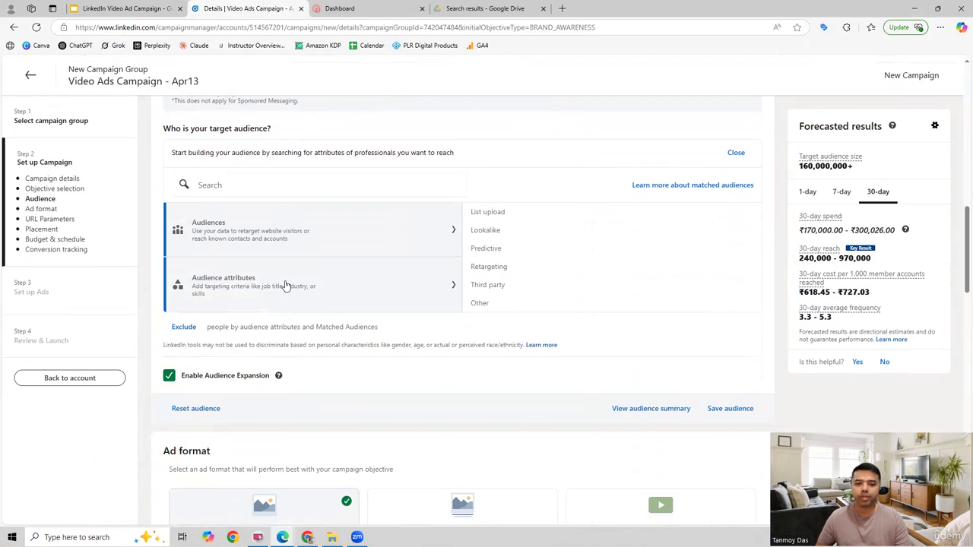
{"action": "left_click", "coordinate": [286, 285]}
{"action": "left_click", "coordinate": [491, 266]}
{"action": "left_click", "coordinate": [491, 265]}
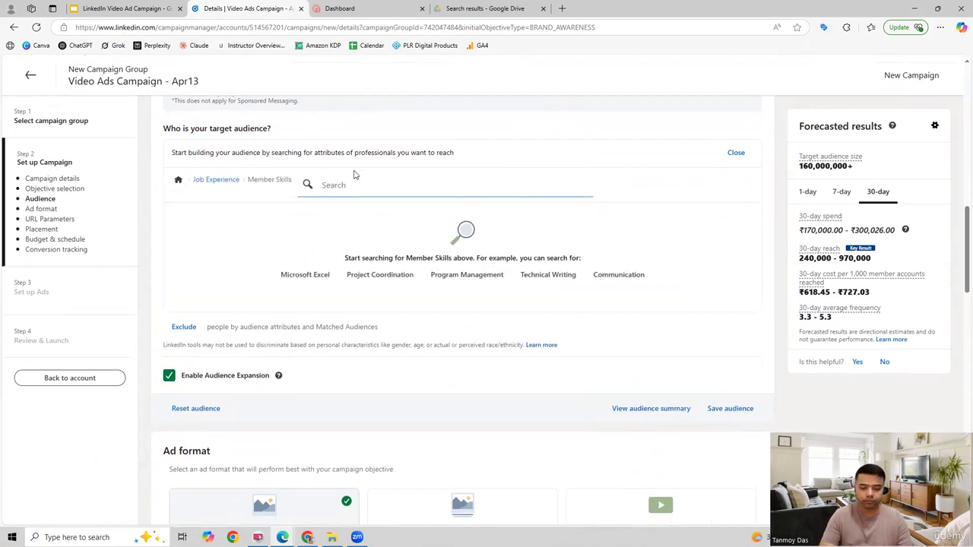
{"action": "type", "text": "comp"}
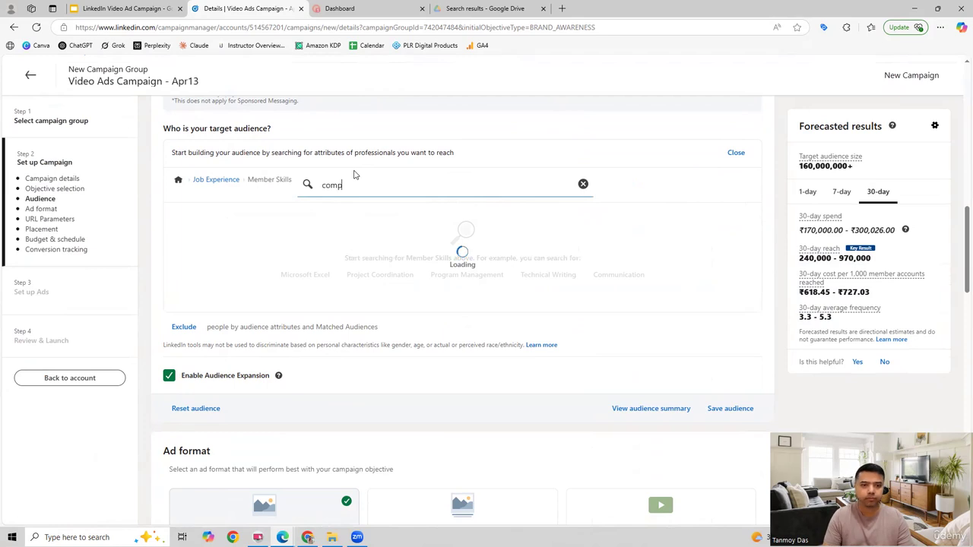
{"action": "type", "text": "u"}
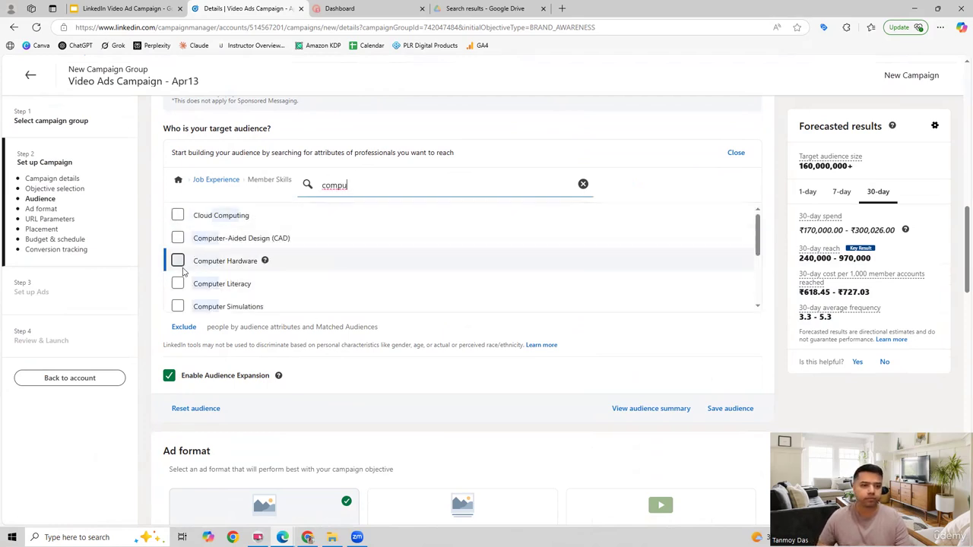
{"action": "left_click", "coordinate": [178, 261]}
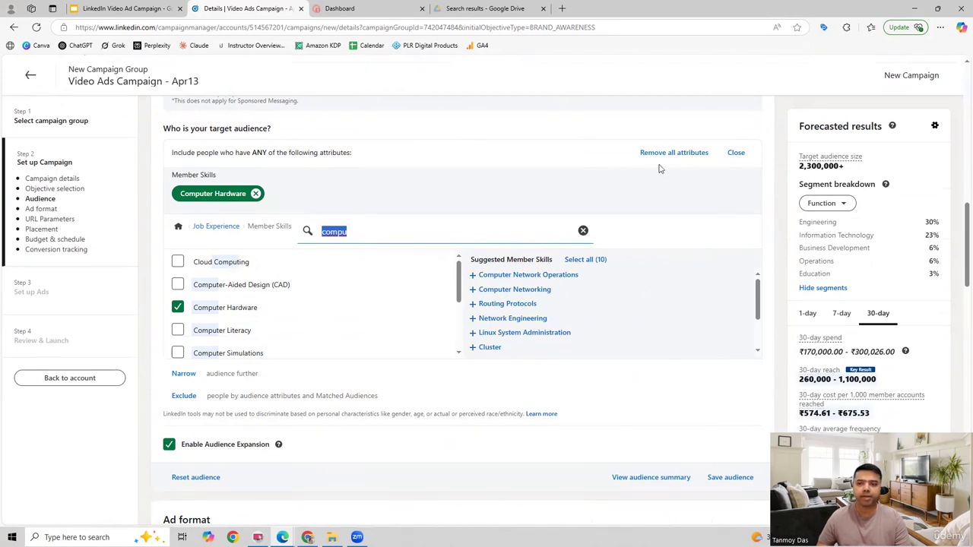
{"action": "left_click", "coordinate": [735, 152]}
Choose Video as the ad format and keep the LinkedIn Audience Network placement enabled.
{"action": "scroll", "coordinate": [553, 350], "scroll_direction": "down", "scroll_amount": 3}
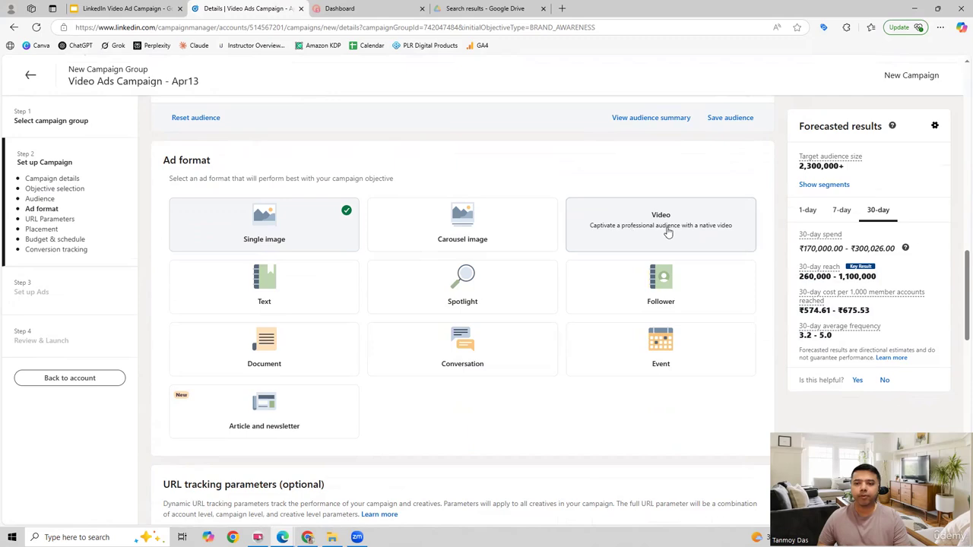
{"action": "left_click", "coordinate": [696, 236]}
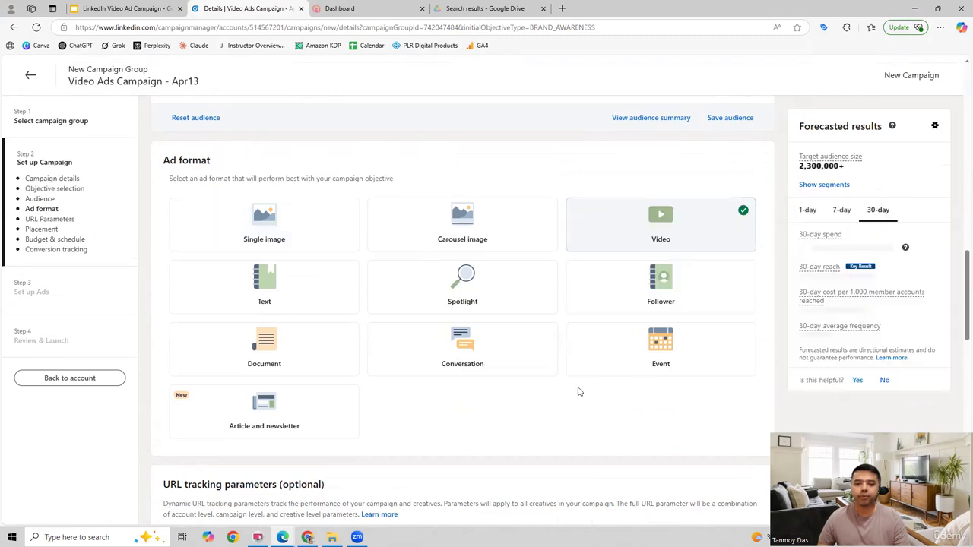
{"action": "scroll", "coordinate": [580, 380], "scroll_direction": "down", "scroll_amount": 5}
{"action": "scroll", "coordinate": [577, 364], "scroll_direction": "down", "scroll_amount": 3}
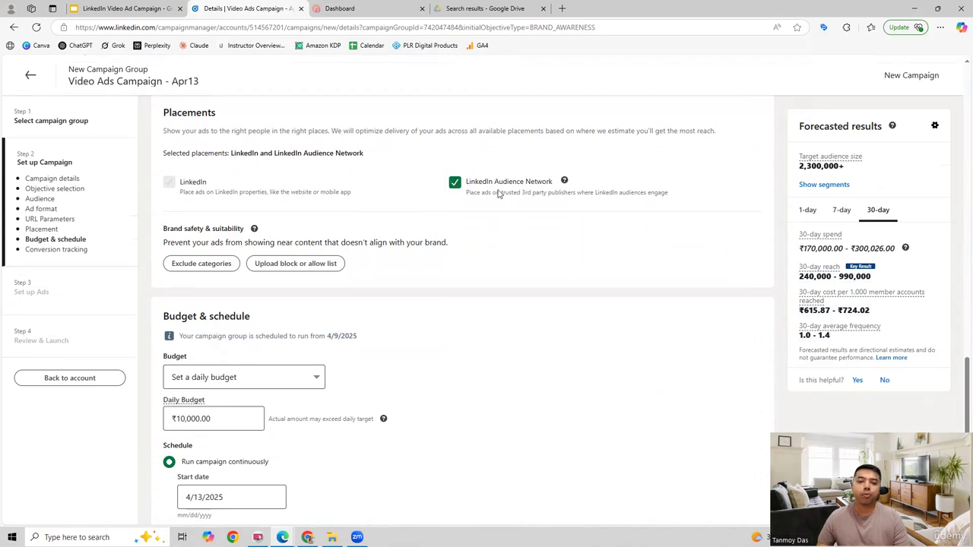
{"action": "left_click", "coordinate": [455, 183]}
{"action": "left_click", "coordinate": [455, 183]}
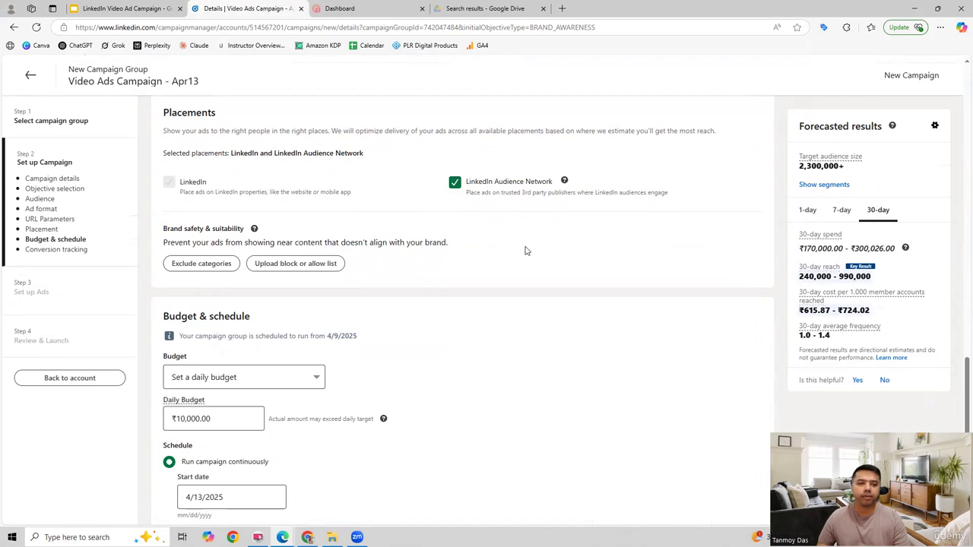
Set the start date of the continuously running campaign to 4/16/2025.
{"action": "scroll", "coordinate": [524, 251], "scroll_direction": "down", "scroll_amount": 2}
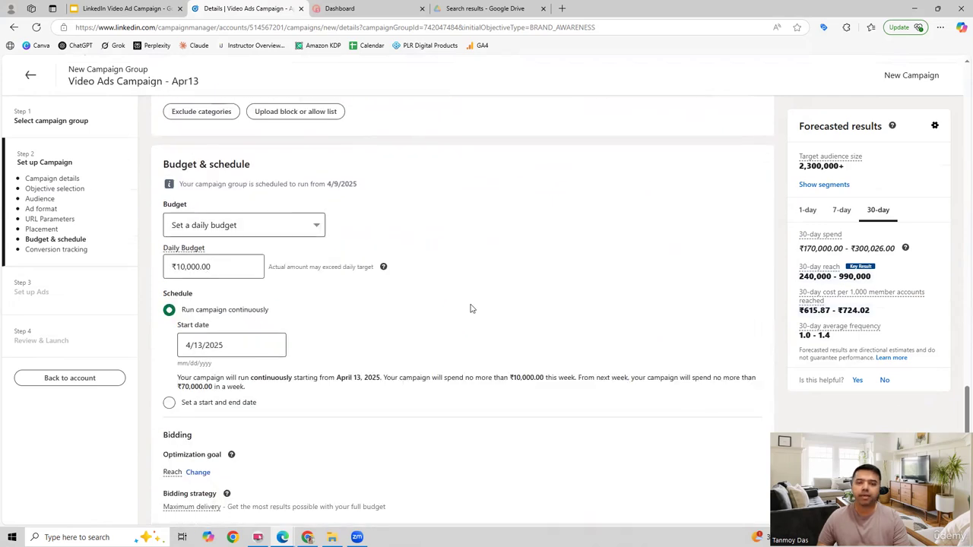
{"action": "scroll", "coordinate": [471, 308], "scroll_direction": "down", "scroll_amount": 1}
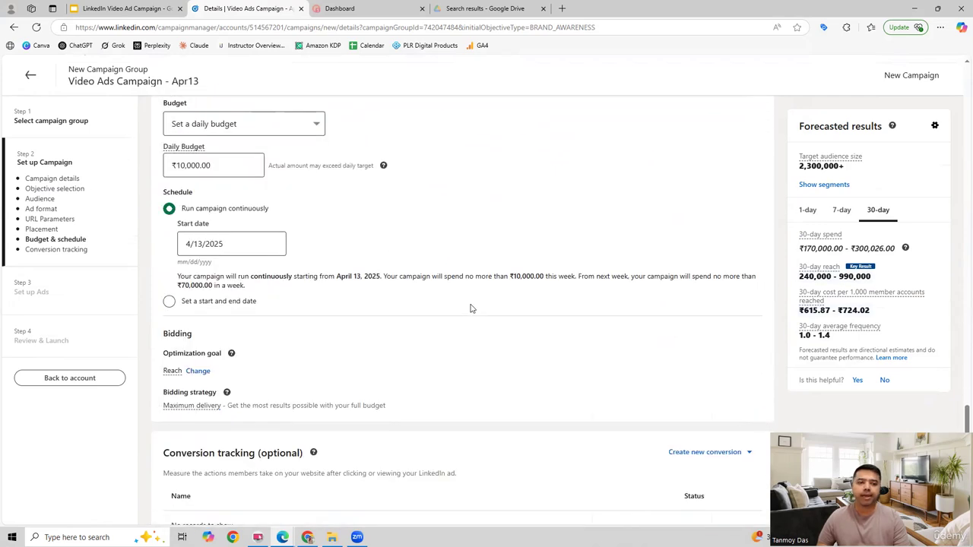
{"action": "left_click", "coordinate": [225, 244]}
{"action": "left_click", "coordinate": [257, 365]}
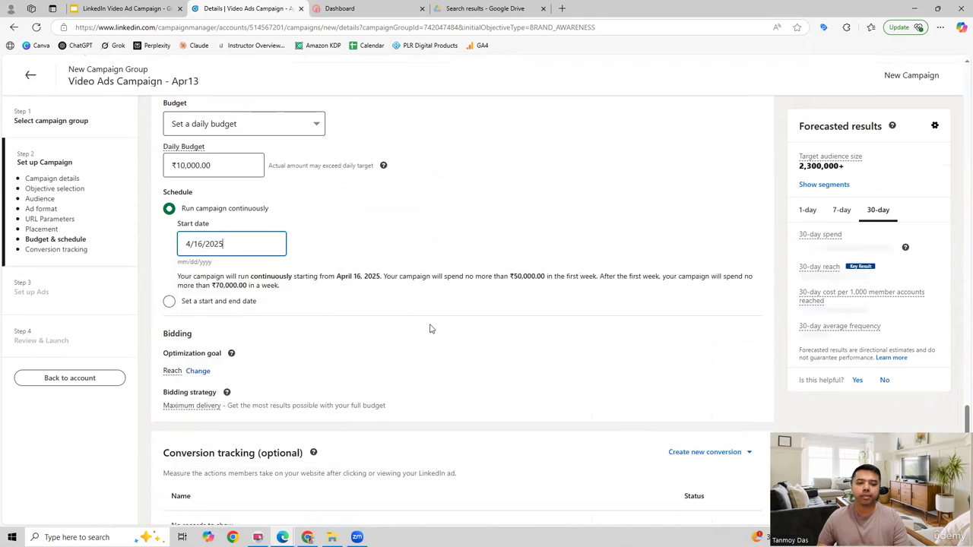
Save the campaign setup, confirming the objective and ad format, and start creating a new ad.
{"action": "scroll", "coordinate": [429, 328], "scroll_direction": "down", "scroll_amount": 1}
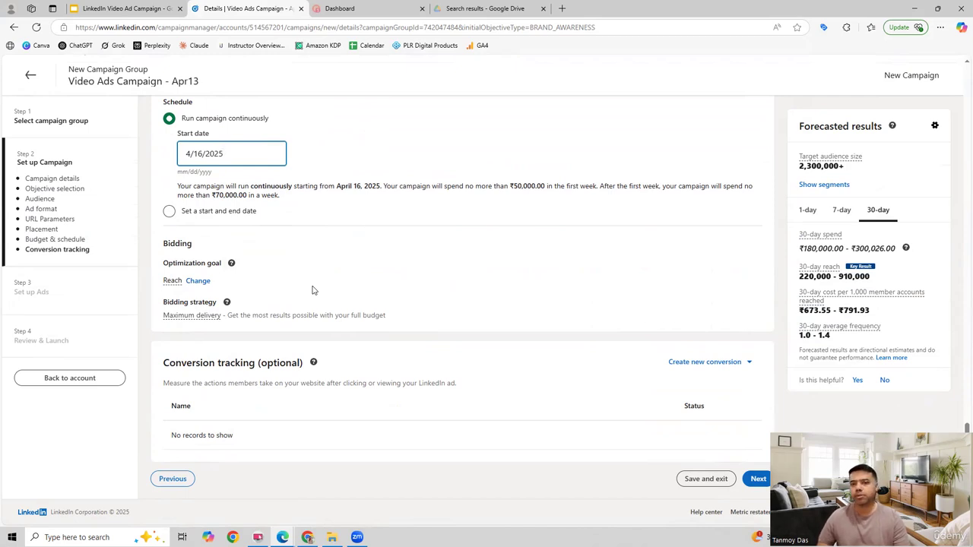
{"action": "mouse_move", "coordinate": [184, 322]}
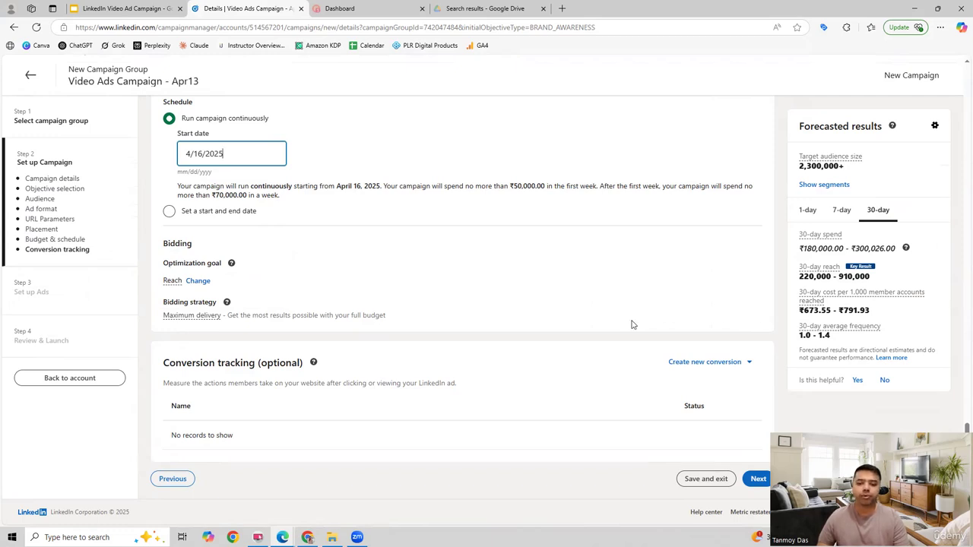
{"action": "left_click", "coordinate": [755, 479]}
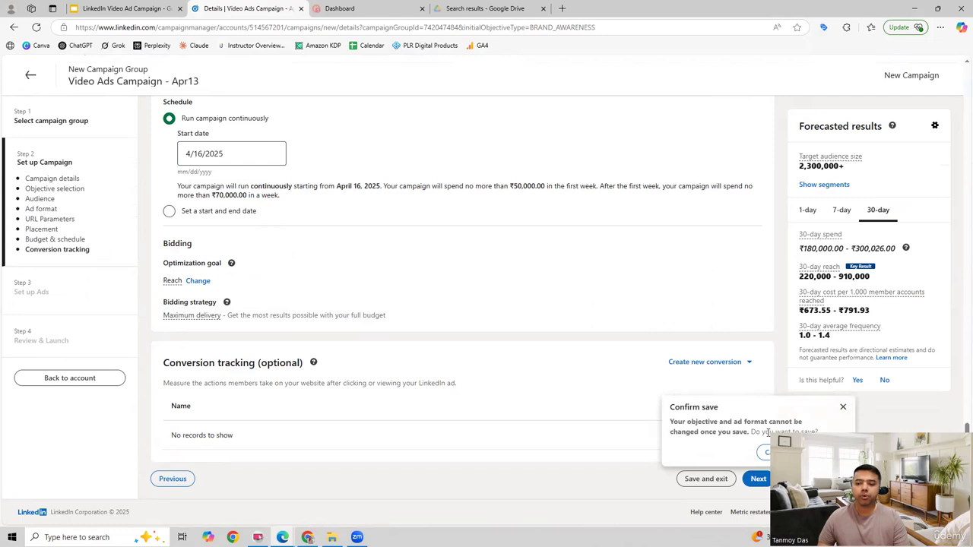
{"action": "left_click", "coordinate": [828, 452]}
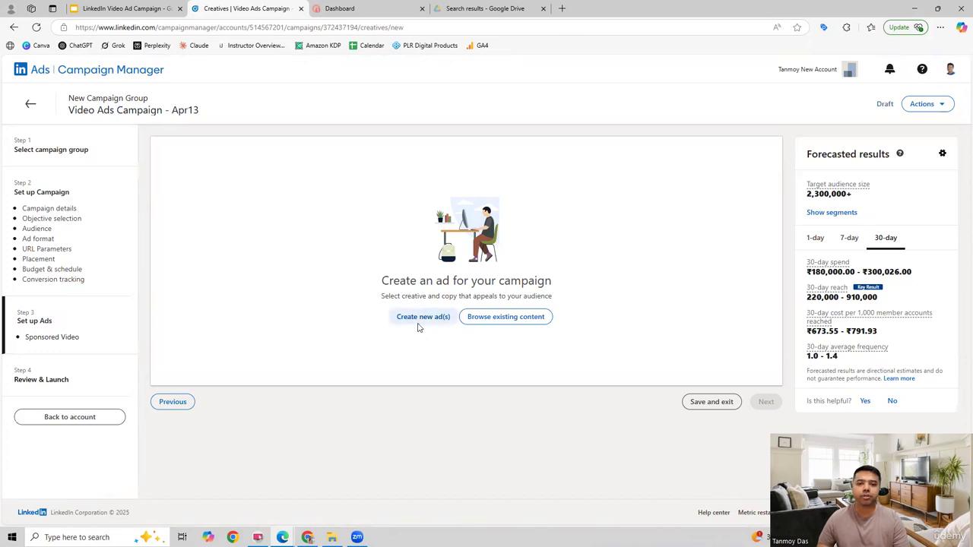
{"action": "left_click", "coordinate": [418, 324]}
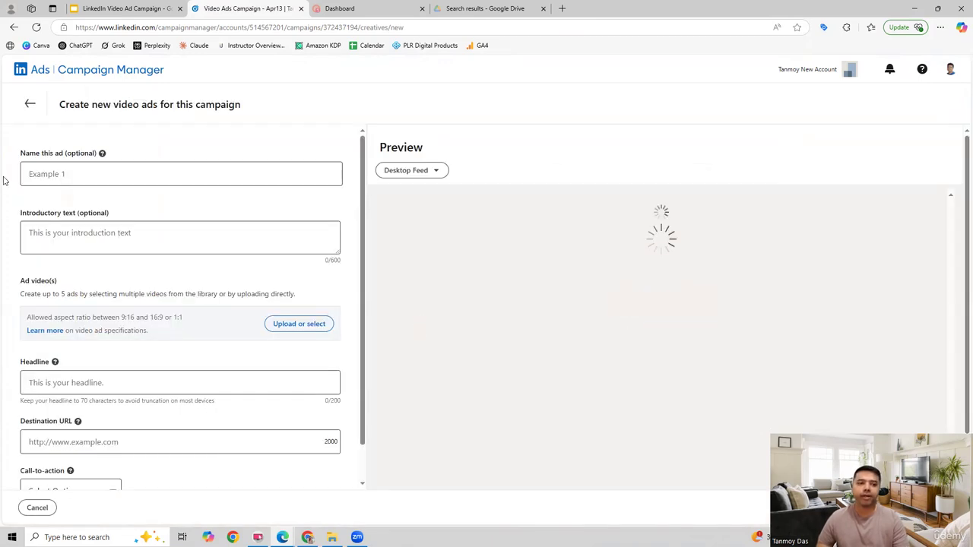
Name the ad "Video Ad" and enter the introductory text "Grow Your Digital Marketing Skills".
{"action": "left_click", "coordinate": [65, 174]}
{"action": "type", "text": "Video Ad"}
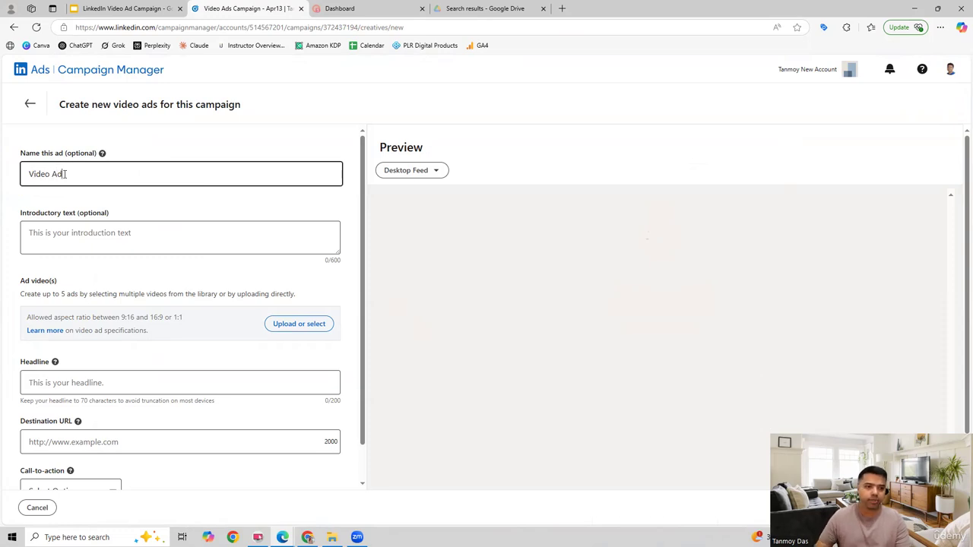
{"action": "left_click", "coordinate": [65, 233]}
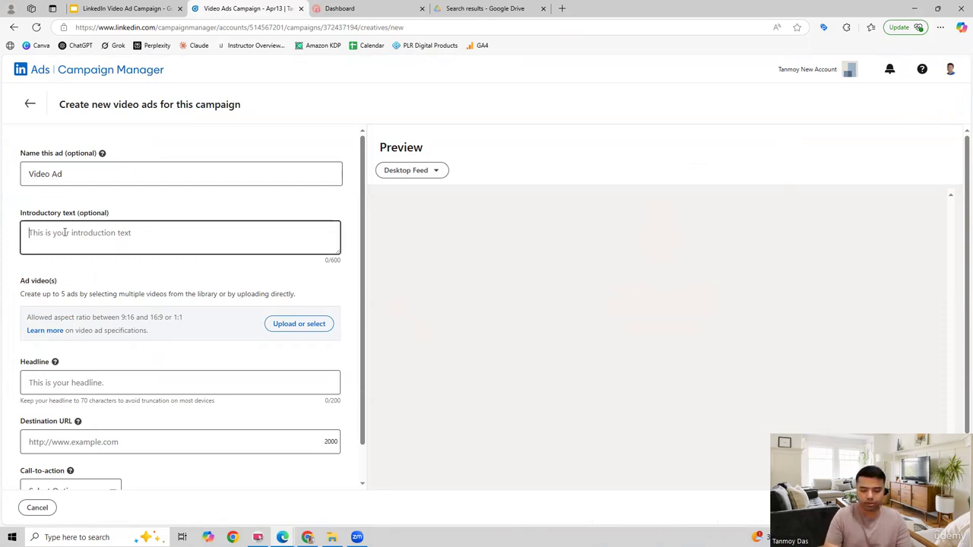
{"action": "type", "text": "Grow Y"}
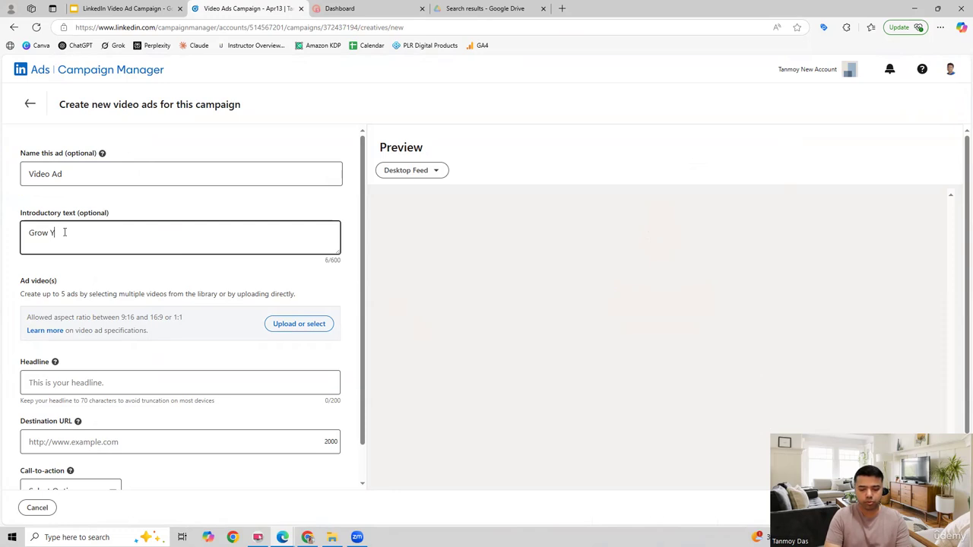
{"action": "type", "text": "our Digital Marketing Skills"}
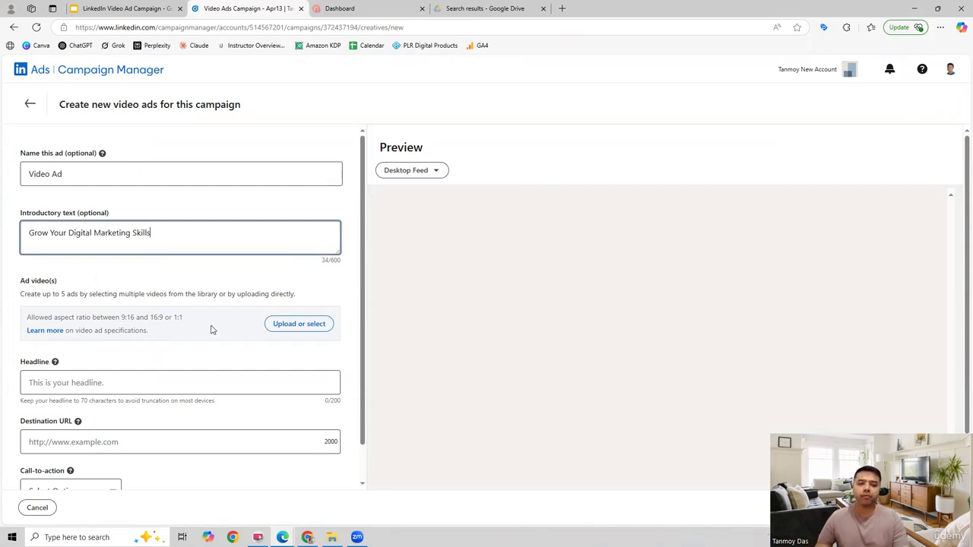
Upload the SingleImageAd video from the desktop folder LinkedIn Ads New to the video library and select it for the ad.
{"action": "left_click", "coordinate": [289, 325]}
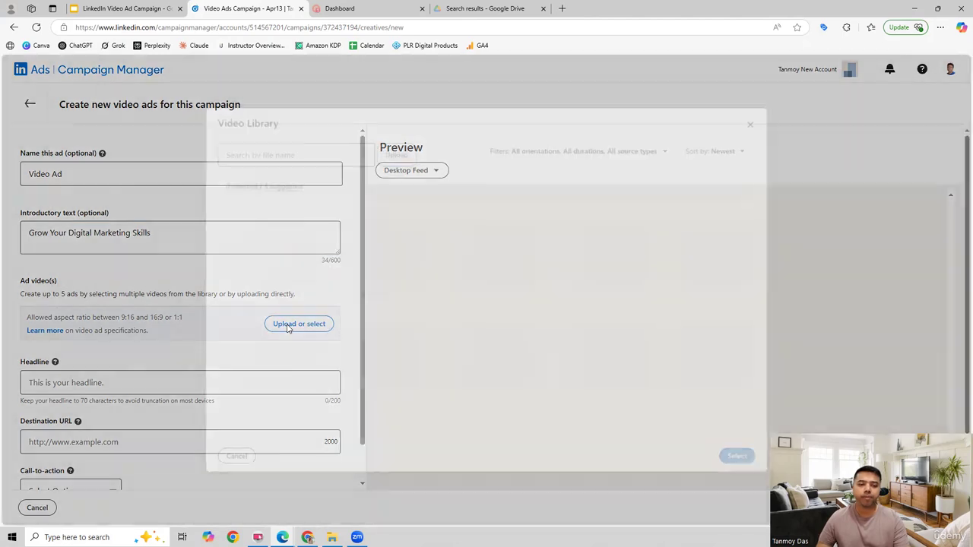
{"action": "left_click", "coordinate": [386, 154]}
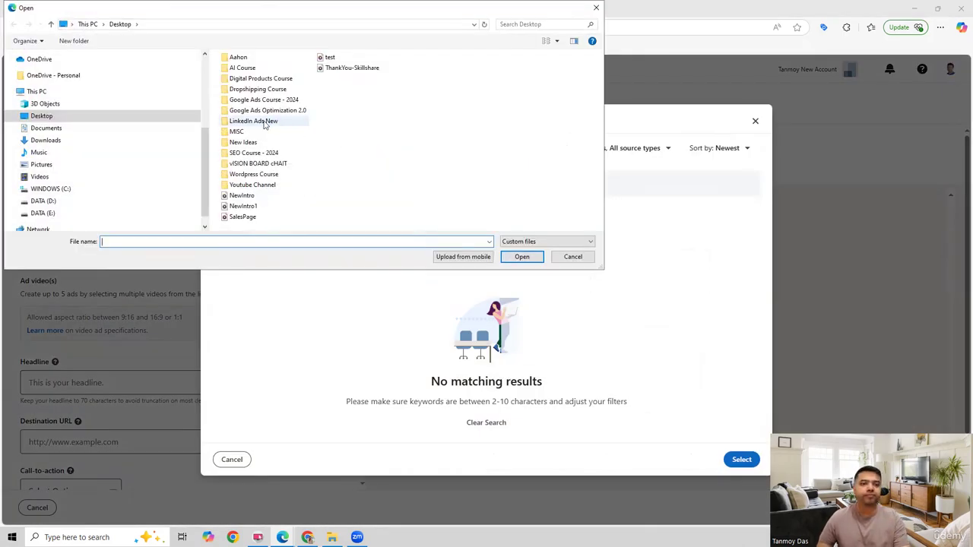
{"action": "double_click", "coordinate": [262, 122]}
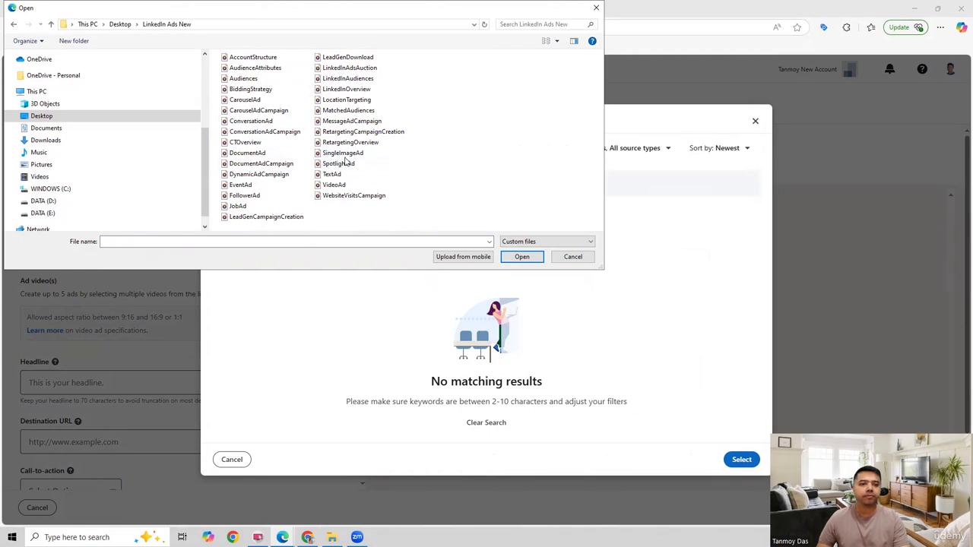
{"action": "left_click", "coordinate": [342, 153]}
{"action": "left_click", "coordinate": [519, 257]}
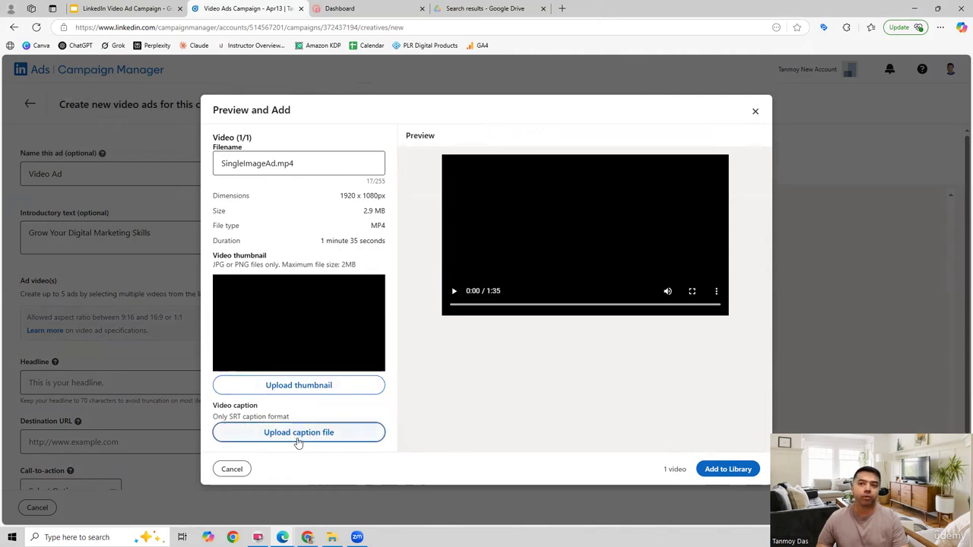
{"action": "left_click", "coordinate": [719, 469]}
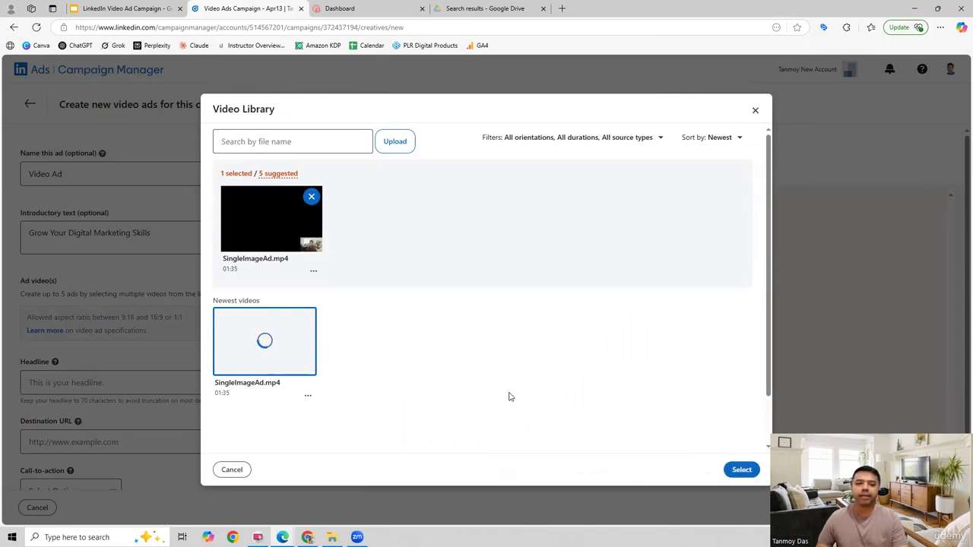
{"action": "left_click", "coordinate": [741, 469]}
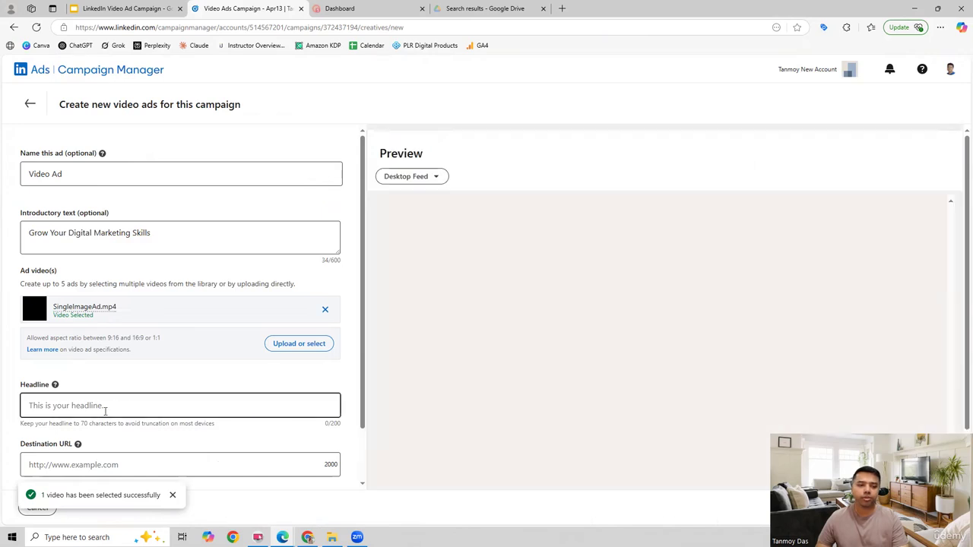
{"action": "left_click", "coordinate": [105, 406]}
{"action": "left_click", "coordinate": [96, 447]}
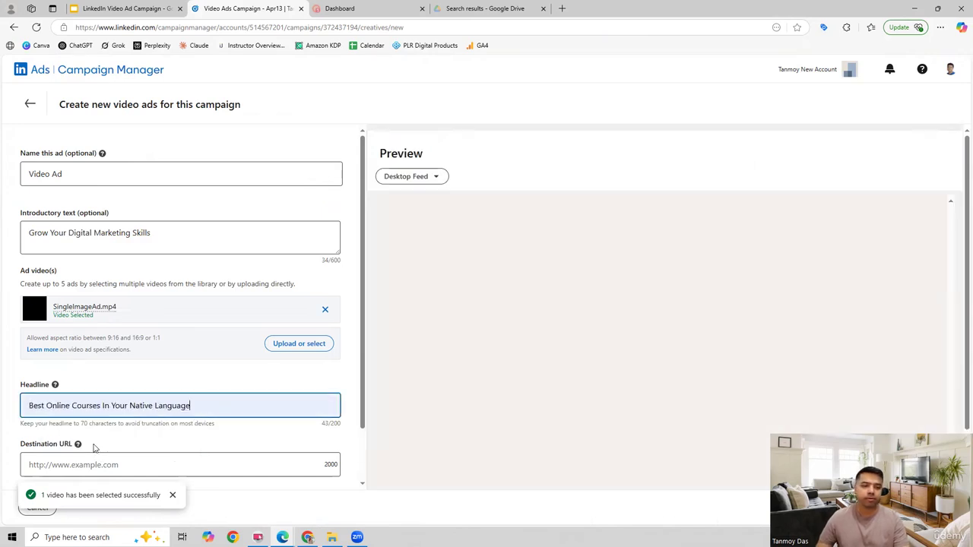
{"action": "scroll", "coordinate": [290, 443], "scroll_direction": "down", "scroll_amount": 1}
{"action": "left_click", "coordinate": [109, 402]}
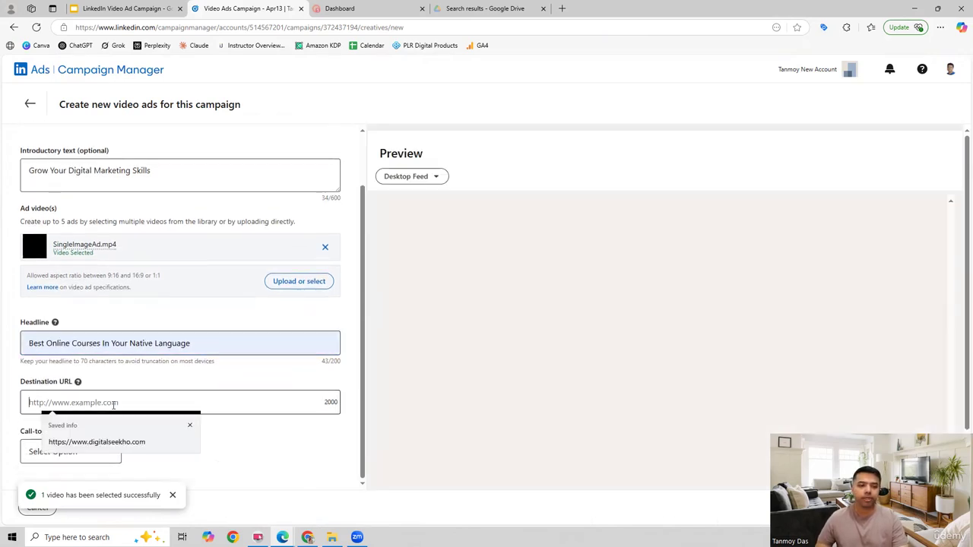
{"action": "left_click", "coordinate": [118, 449]}
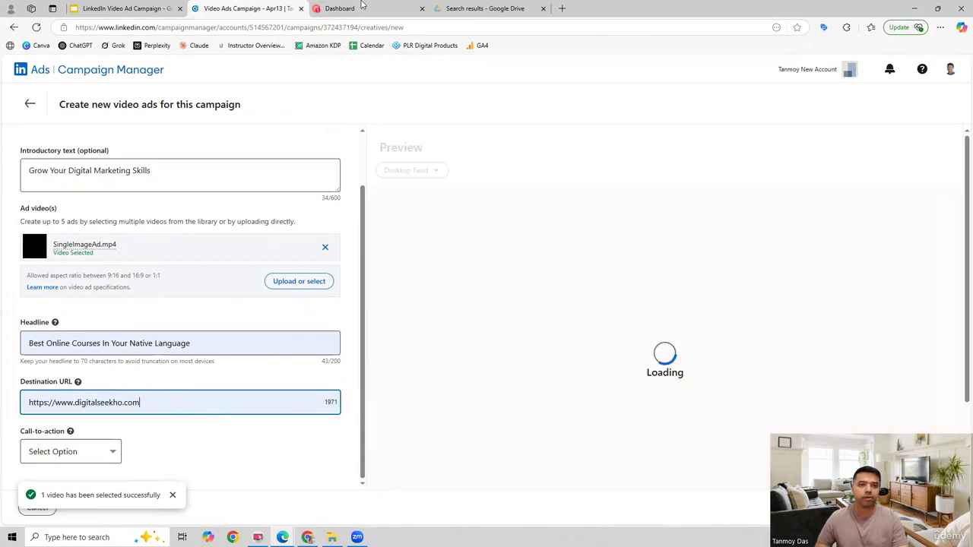
{"action": "key", "text": "ctrl+Tab"}
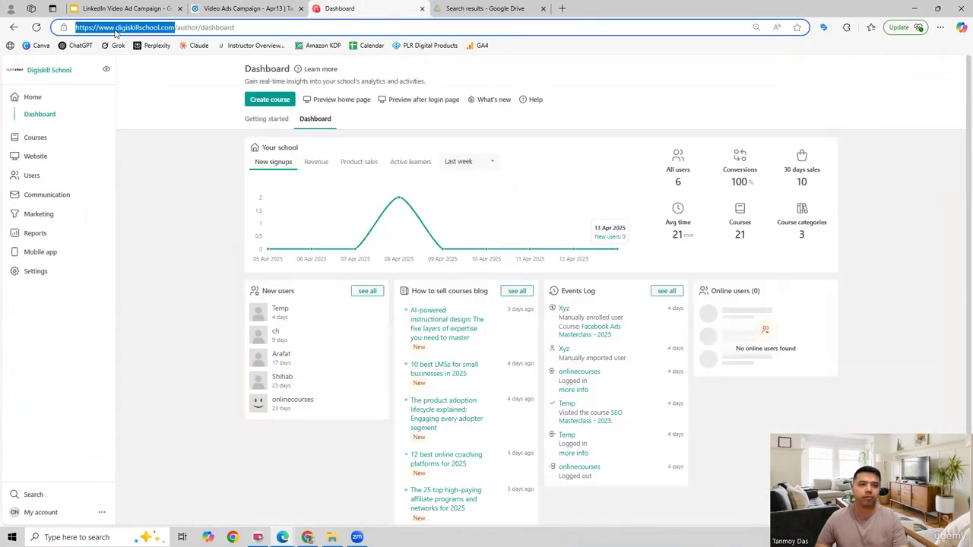
{"action": "left_click", "coordinate": [243, 9]}
{"action": "key", "text": "ctrl+a"}
{"action": "type", "text": "https://www.digiskillschool.com/"}
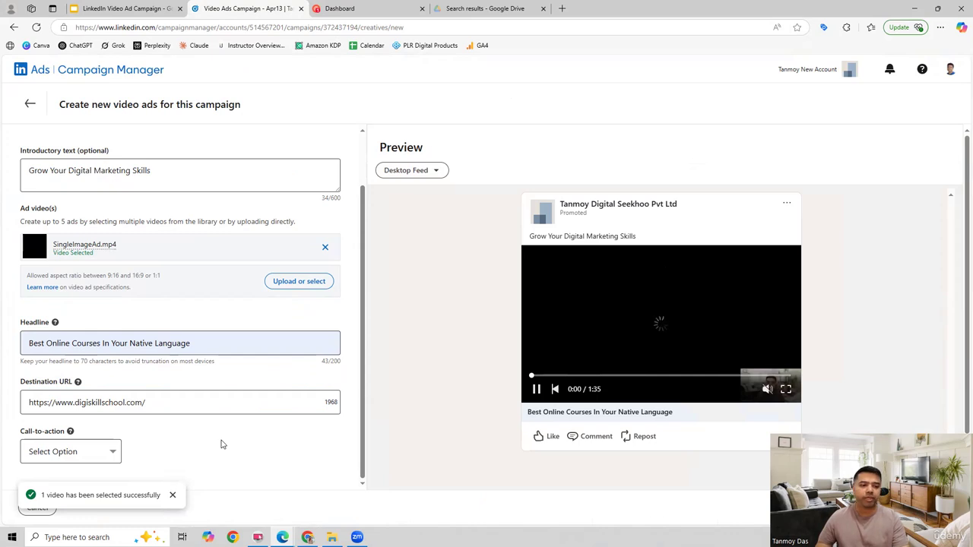
{"action": "left_click", "coordinate": [173, 495]}
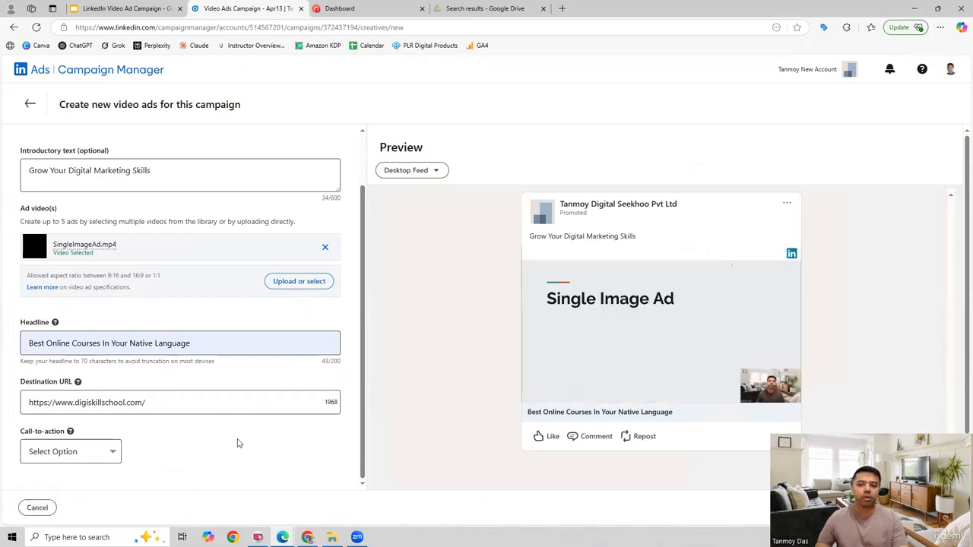
Set the ad's call-to-action to Sign Up.
{"action": "left_click", "coordinate": [113, 452]}
{"action": "left_click", "coordinate": [189, 453]}
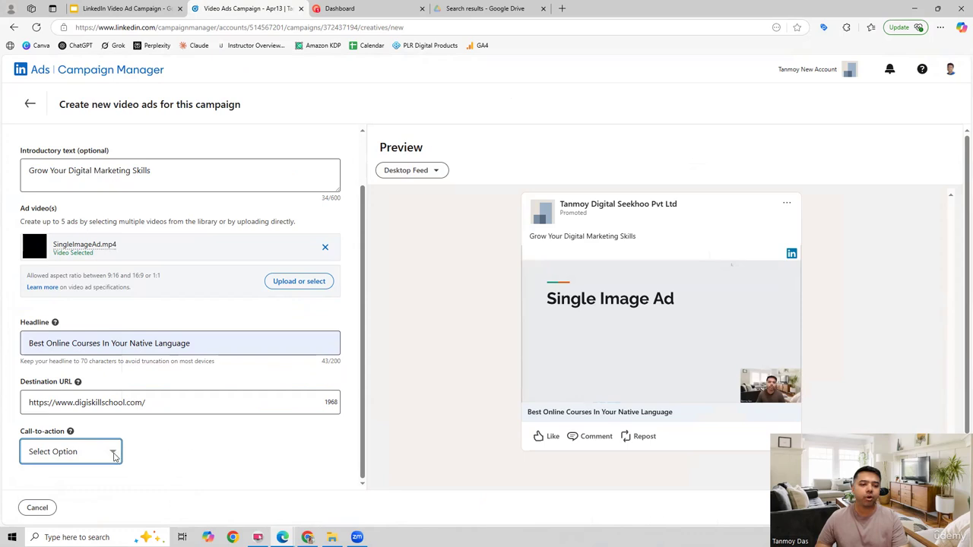
{"action": "left_click", "coordinate": [210, 450]}
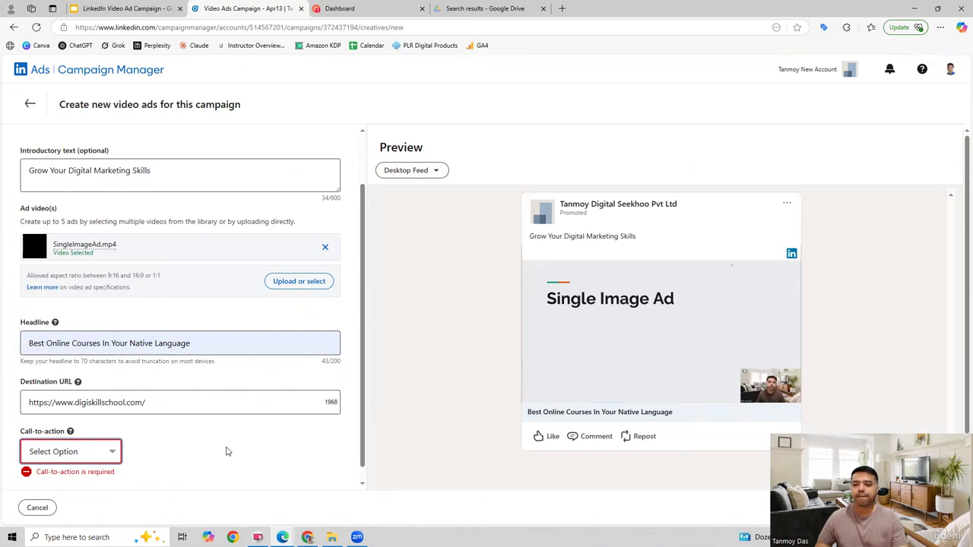
{"action": "scroll", "coordinate": [226, 452], "scroll_direction": "down", "scroll_amount": 1}
{"action": "left_click", "coordinate": [112, 439]}
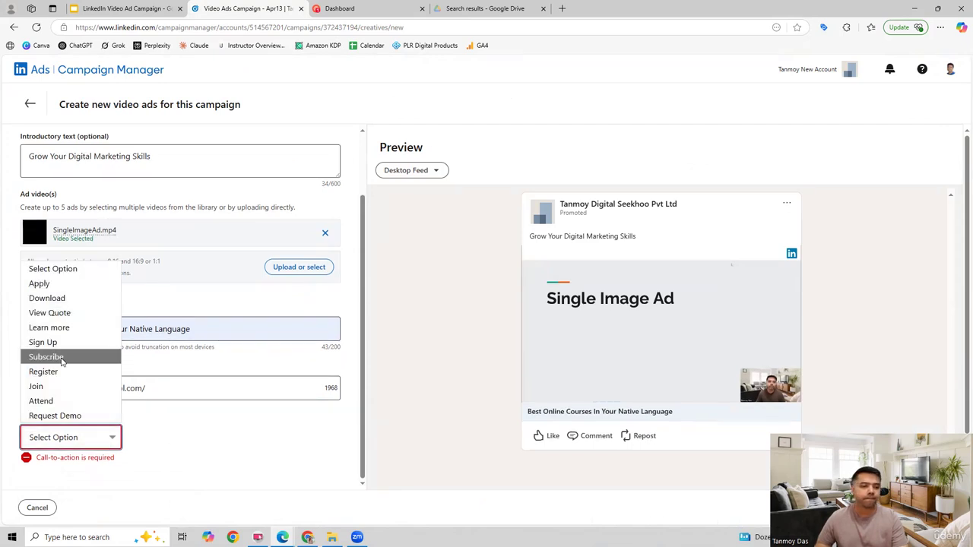
{"action": "left_click", "coordinate": [212, 434]}
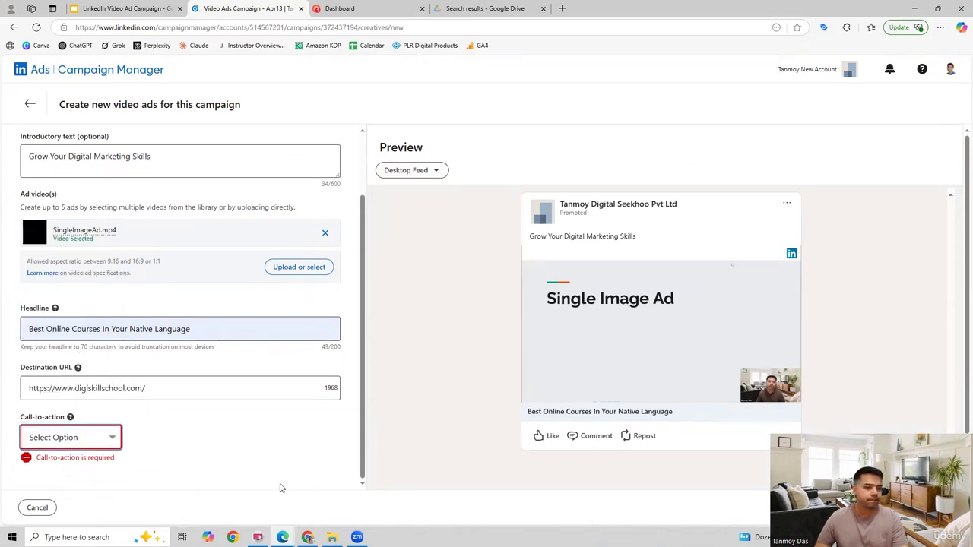
{"action": "key", "text": "s"}
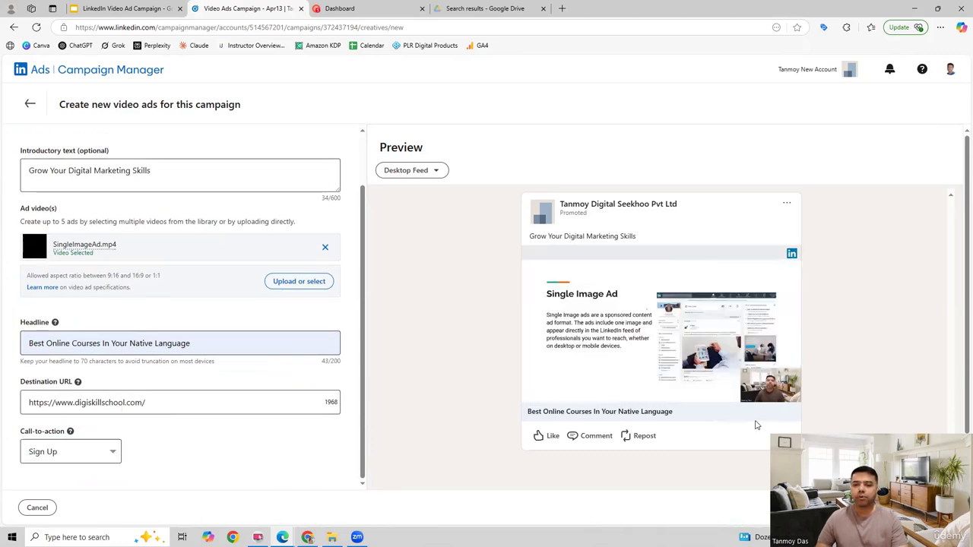
Skip to about a third of the way through the video in the ad preview, pause it, and create the ad.
{"action": "scroll", "coordinate": [487, 411], "scroll_direction": "down", "scroll_amount": 1}
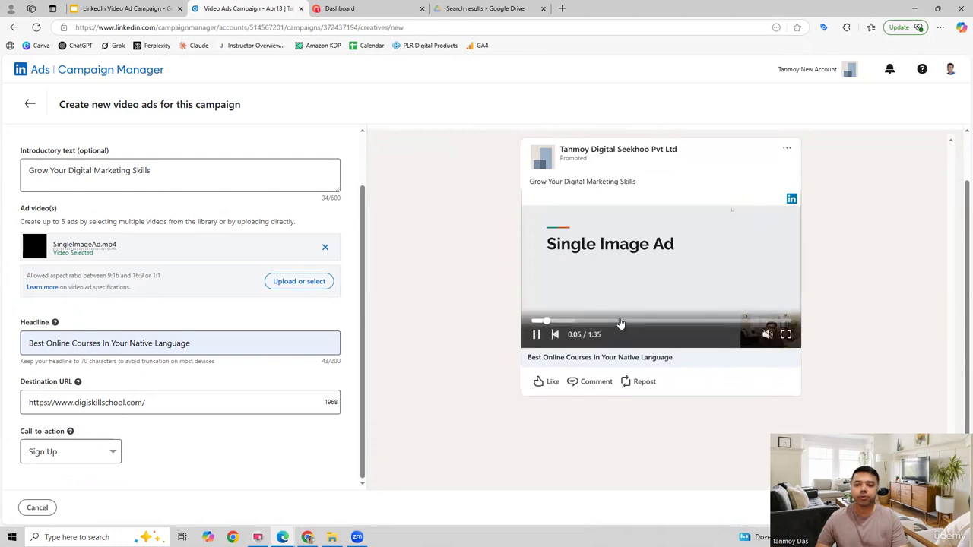
{"action": "left_click", "coordinate": [619, 321]}
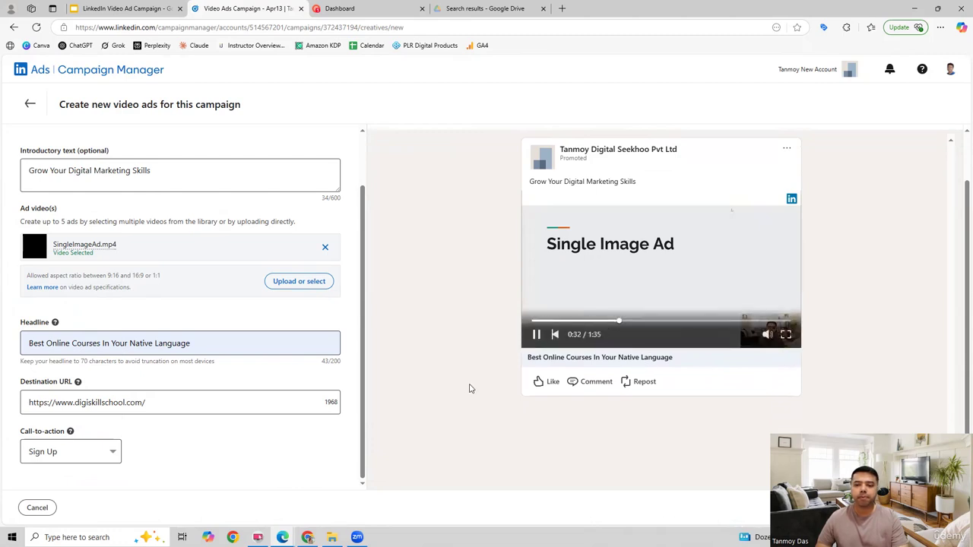
{"action": "left_click", "coordinate": [537, 336]}
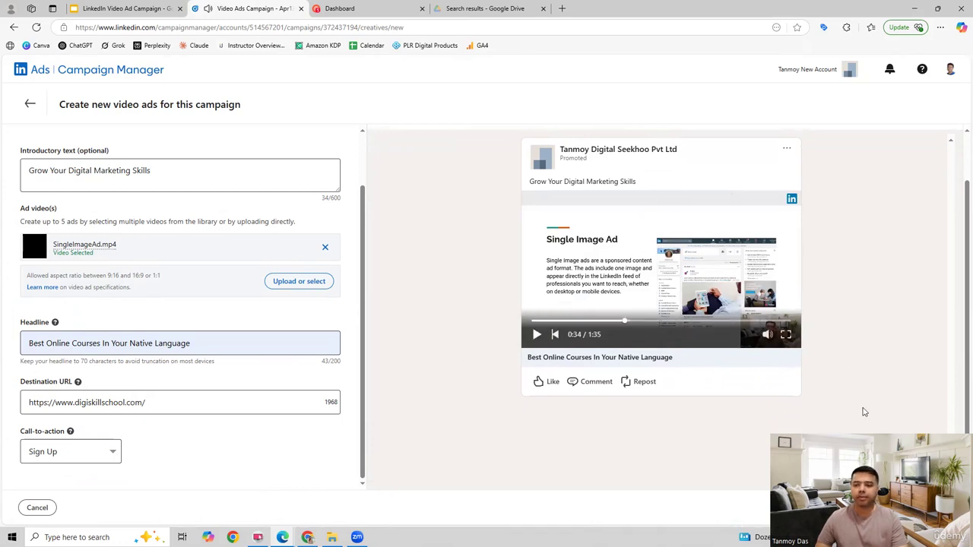
{"action": "left_click", "coordinate": [932, 508]}
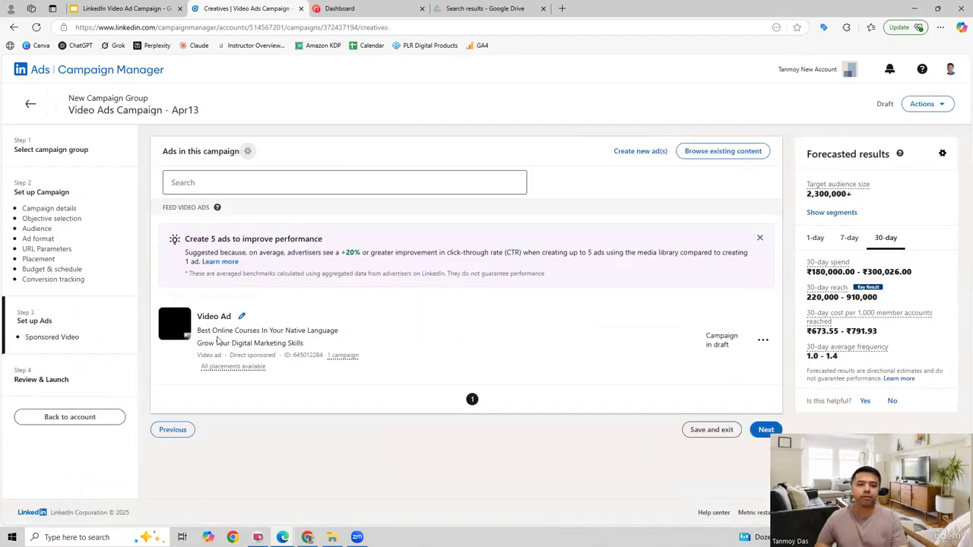
Proceed to the campaign review, check the settings, launch Video Ads Campaign - Apr13, and dismiss the review notice.
{"action": "left_click", "coordinate": [765, 430]}
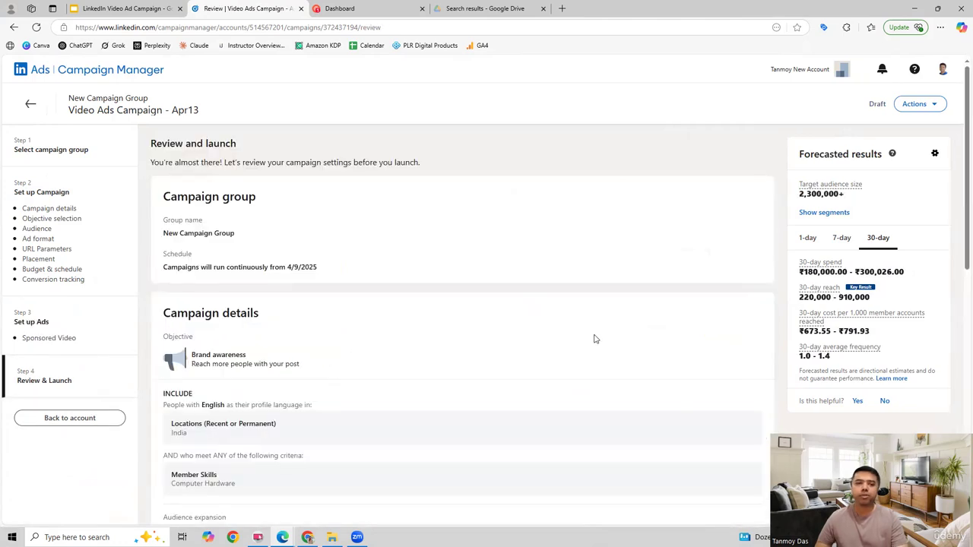
{"action": "scroll", "coordinate": [596, 339], "scroll_direction": "down", "scroll_amount": 6}
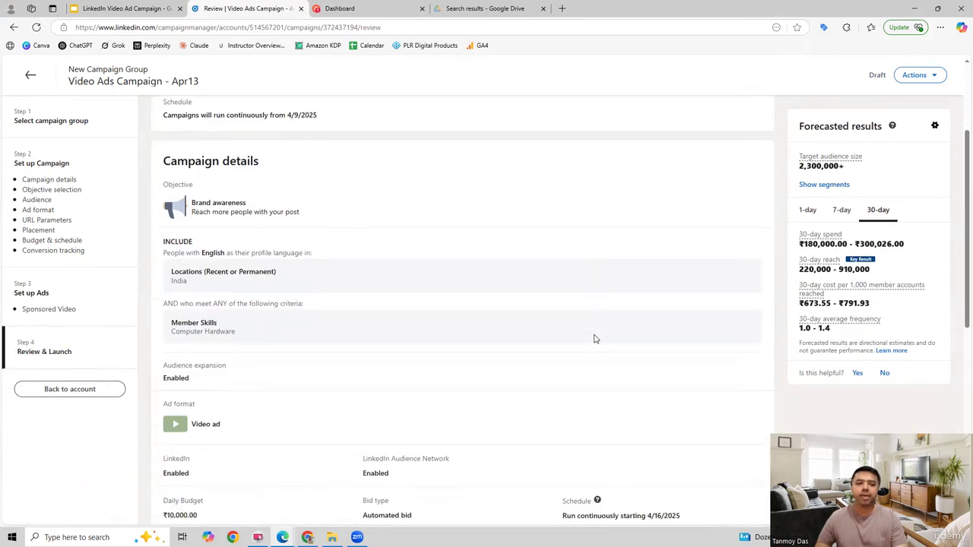
{"action": "scroll", "coordinate": [595, 339], "scroll_direction": "down", "scroll_amount": 2}
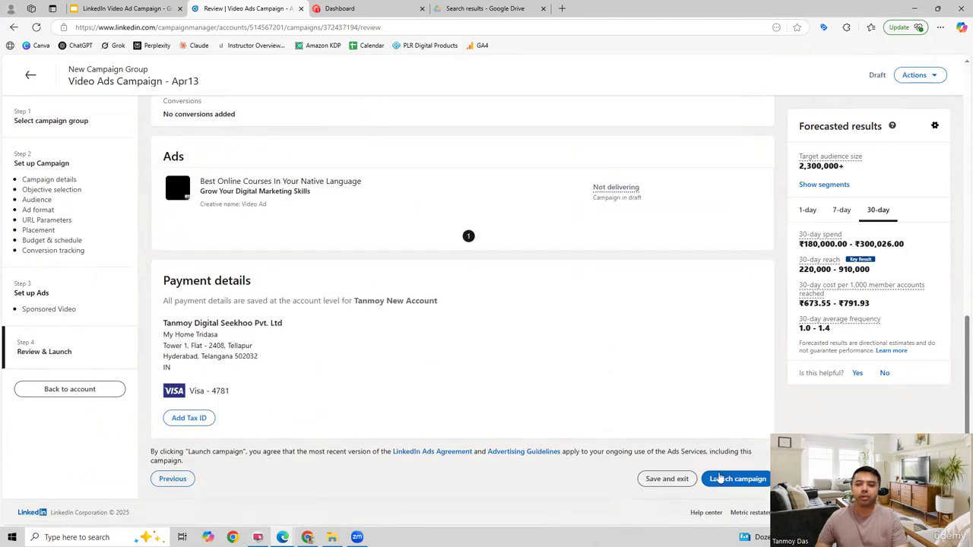
{"action": "left_click", "coordinate": [720, 479]}
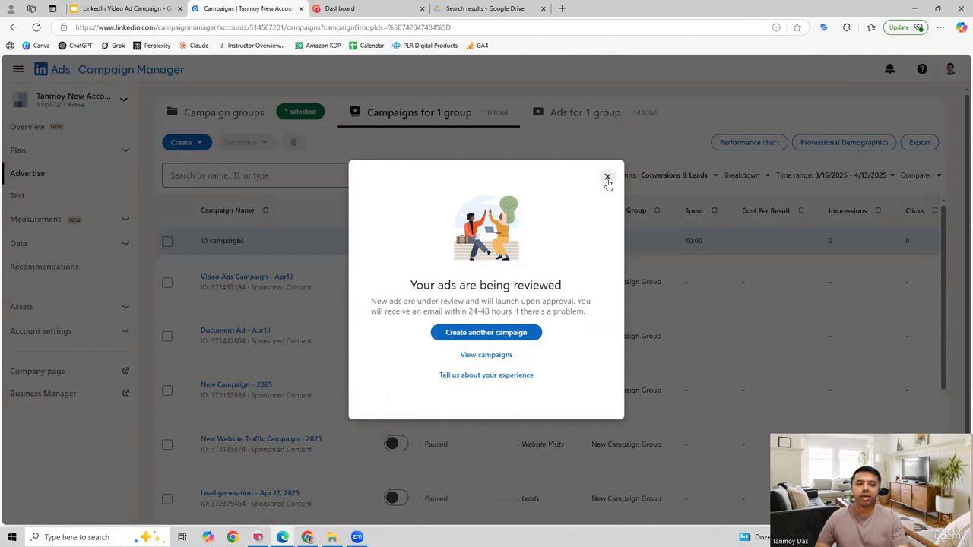
{"action": "left_click", "coordinate": [607, 178]}
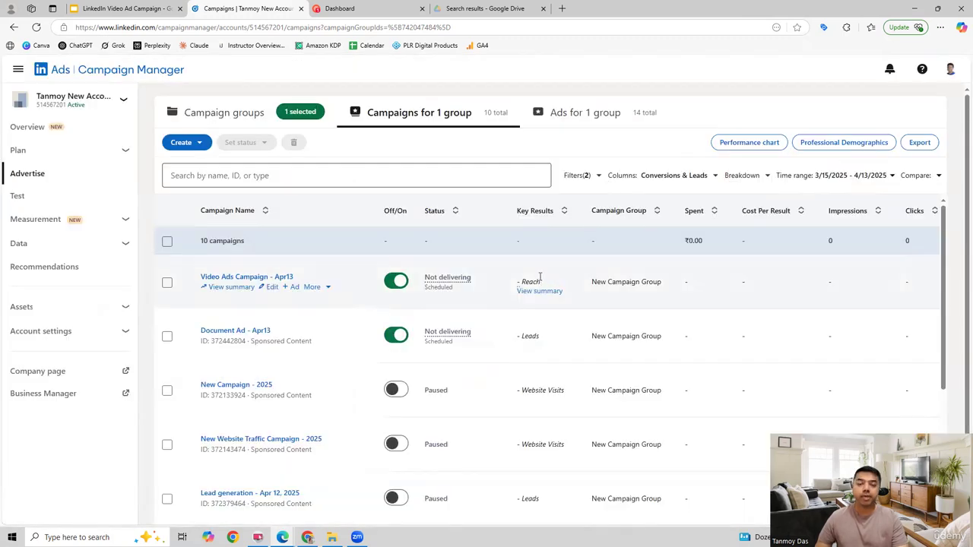
Switch off the Document Ad - Apr13 and Video Ads Campaign - Apr13 campaigns in the campaign list.
{"action": "left_click", "coordinate": [397, 338]}
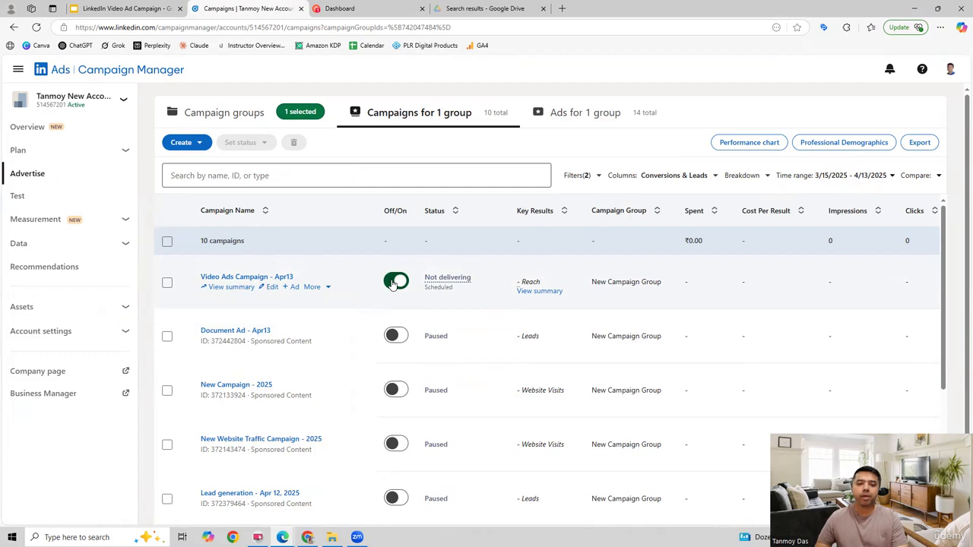
{"action": "left_click", "coordinate": [393, 283]}
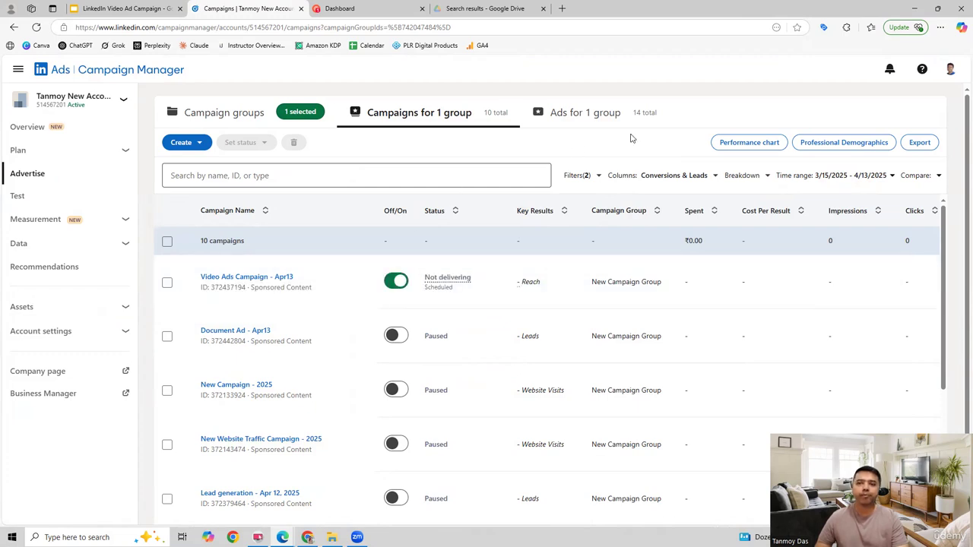
{"action": "left_click", "coordinate": [390, 283]}
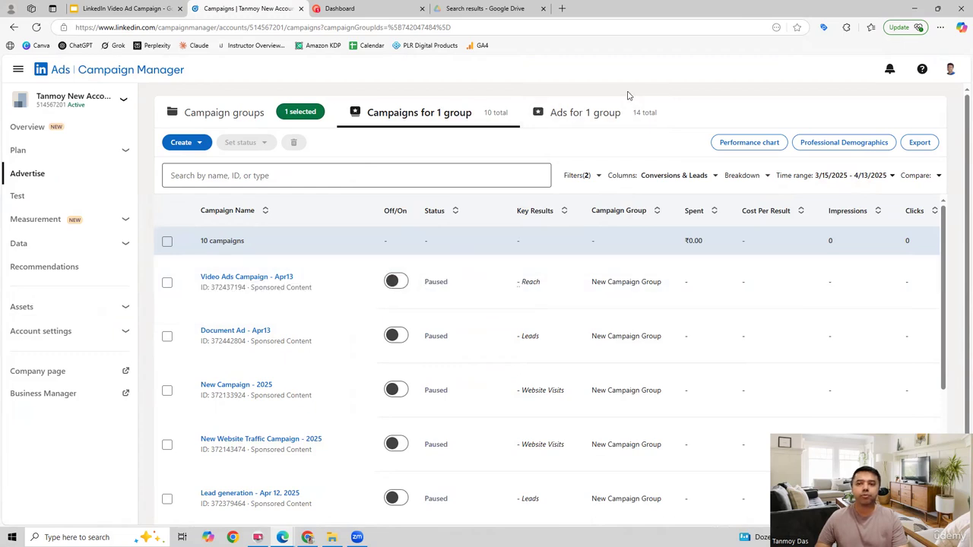